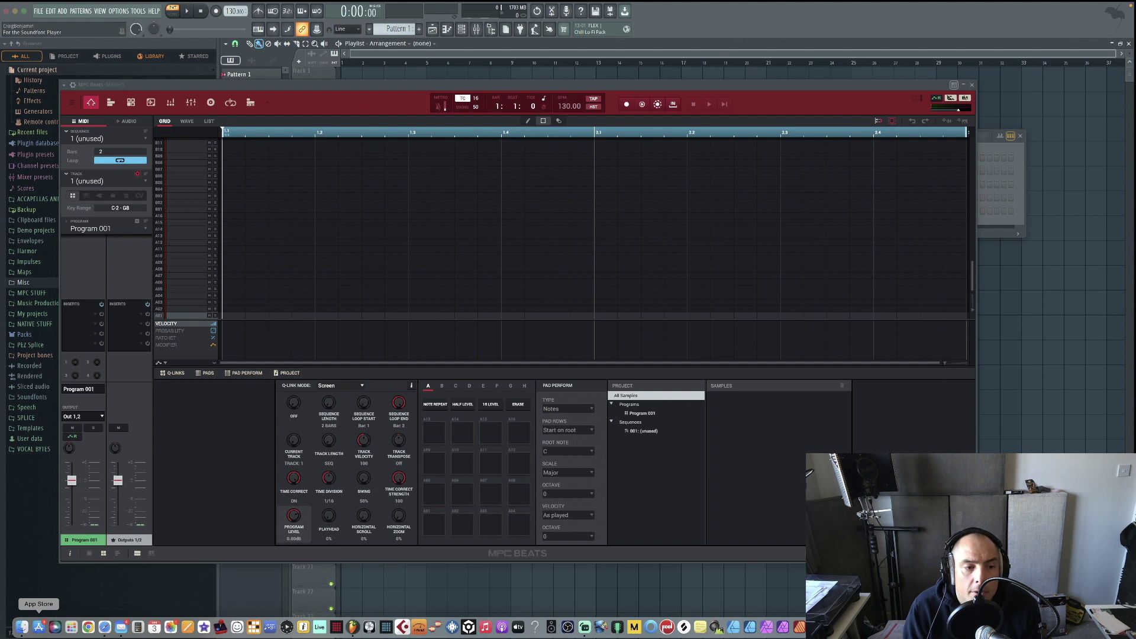
# - Bring Finder to the front to find the UKBASSHOUSE1 project on the Desktop
pyautogui.click(24, 628)
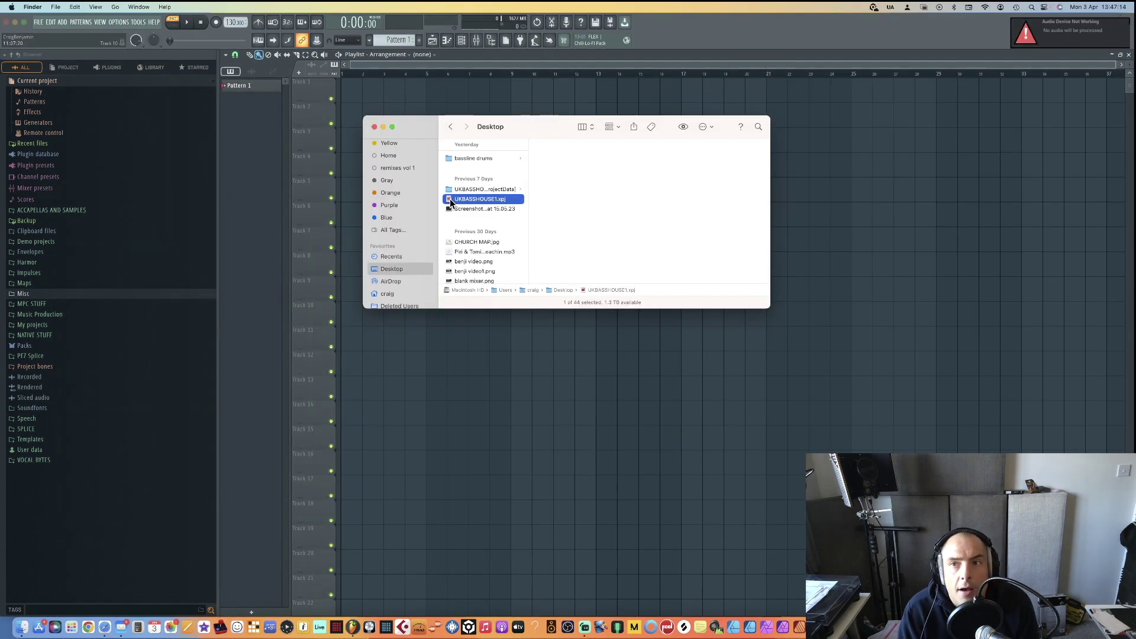
# - Drag UKBASSHOUSE1.xpj from the Desktop onto the MPC Beats window to load its drum sequence
pyautogui.moveTo(451, 203); pyautogui.dragTo(772, 444)
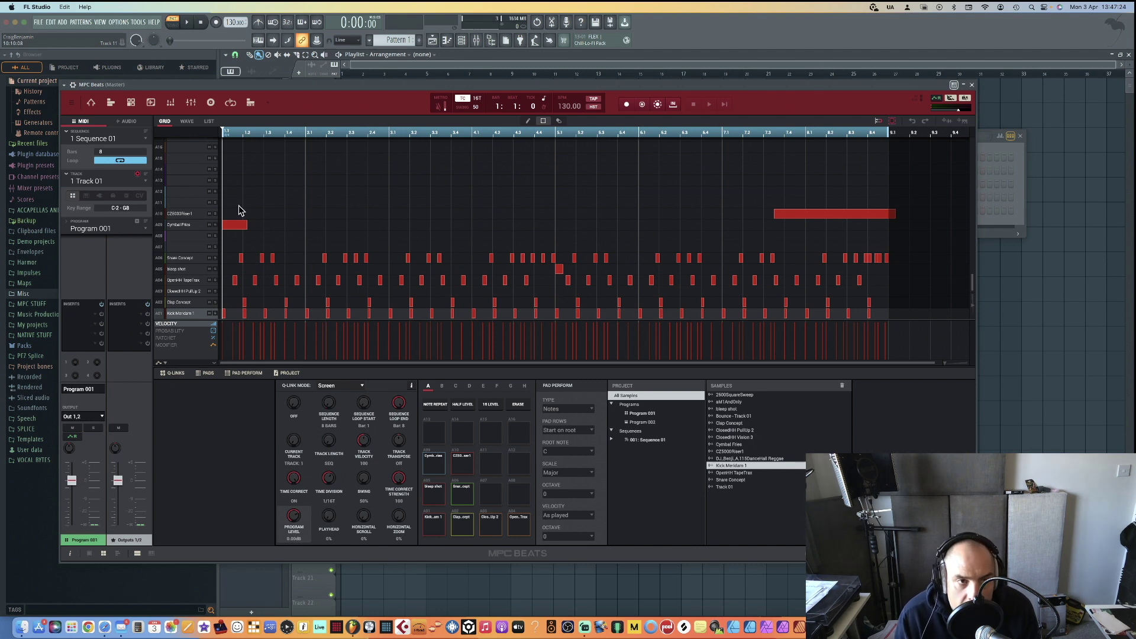
# - Play the UKBASSHOUSE1 beat in FL Studio's Song mode and stop it partway through
pyautogui.scroll(2, 239, 204)
pyautogui.click(172, 25)
pyautogui.click(194, 25)
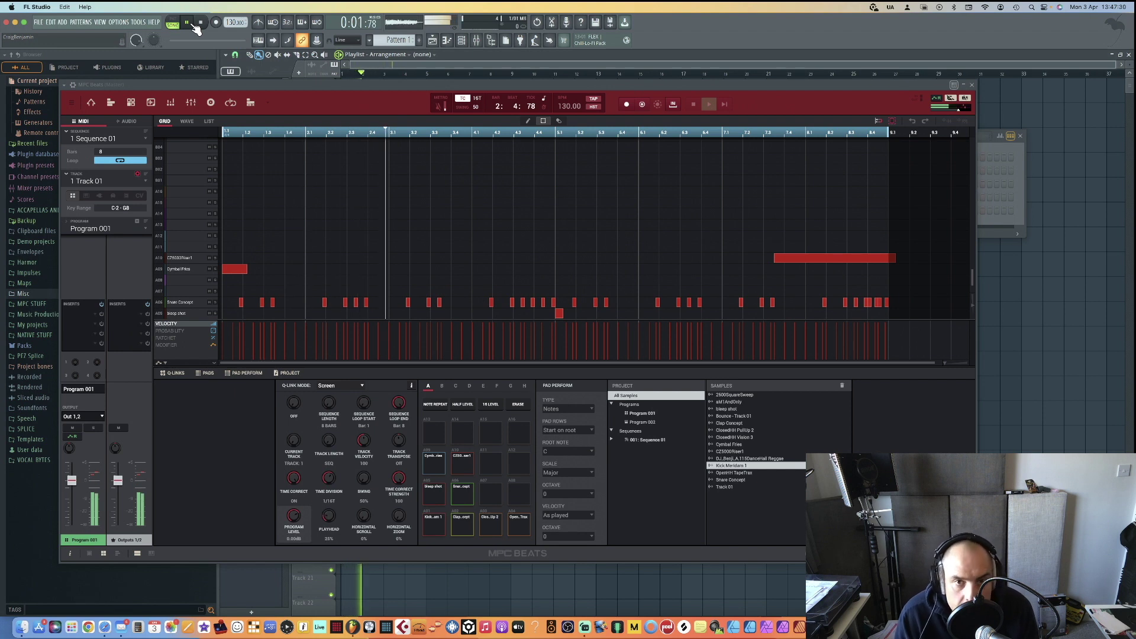
pyautogui.click(188, 23)
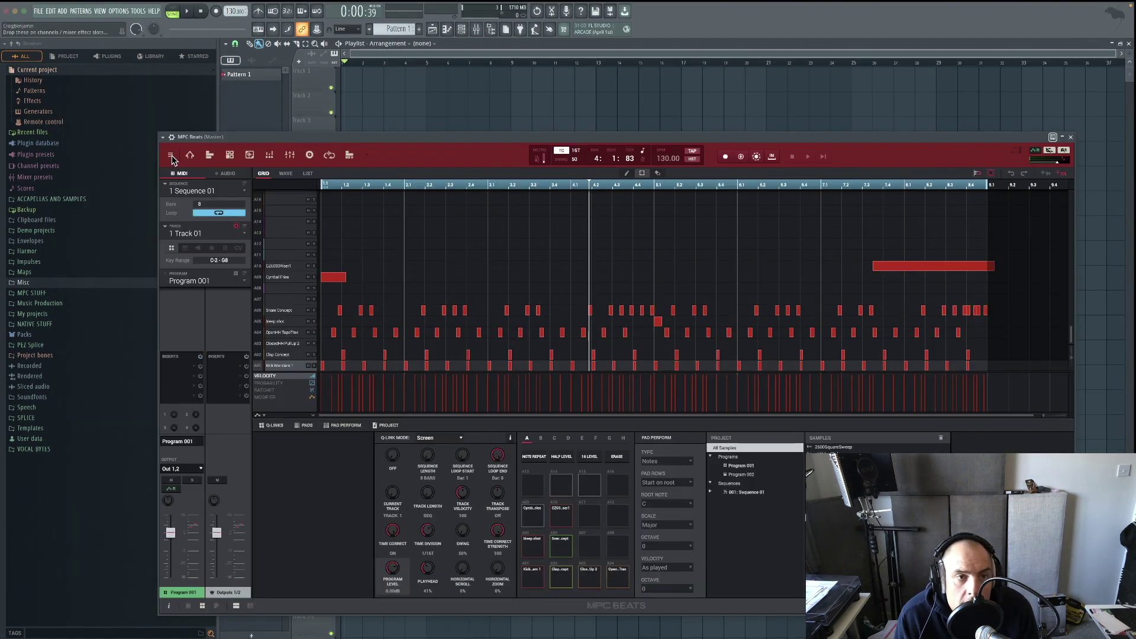
pyautogui.click(171, 156)
# - Explode the drum track with Edit > Track > Explode and check the new per-sound tracks
pyautogui.moveTo(179, 169)
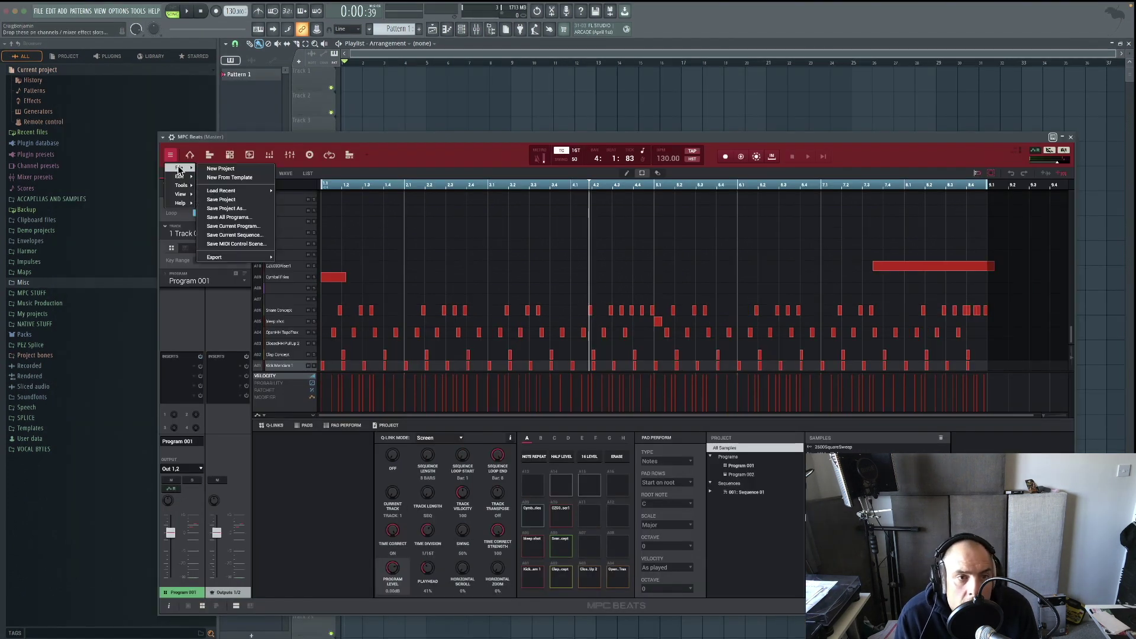
pyautogui.moveTo(244, 313)
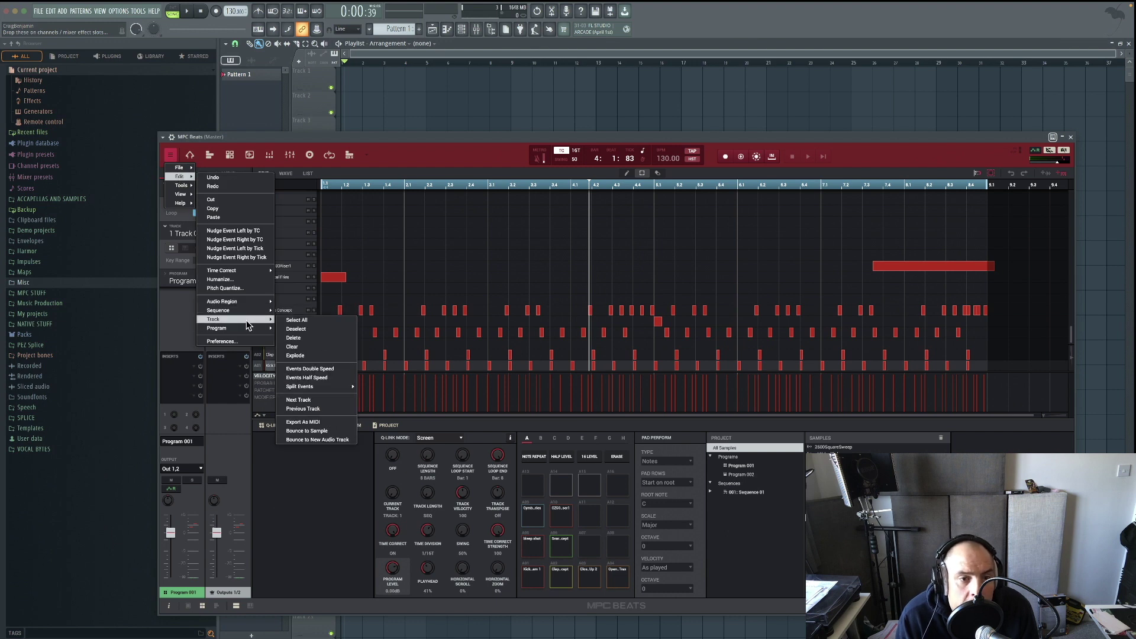
pyautogui.click(317, 355)
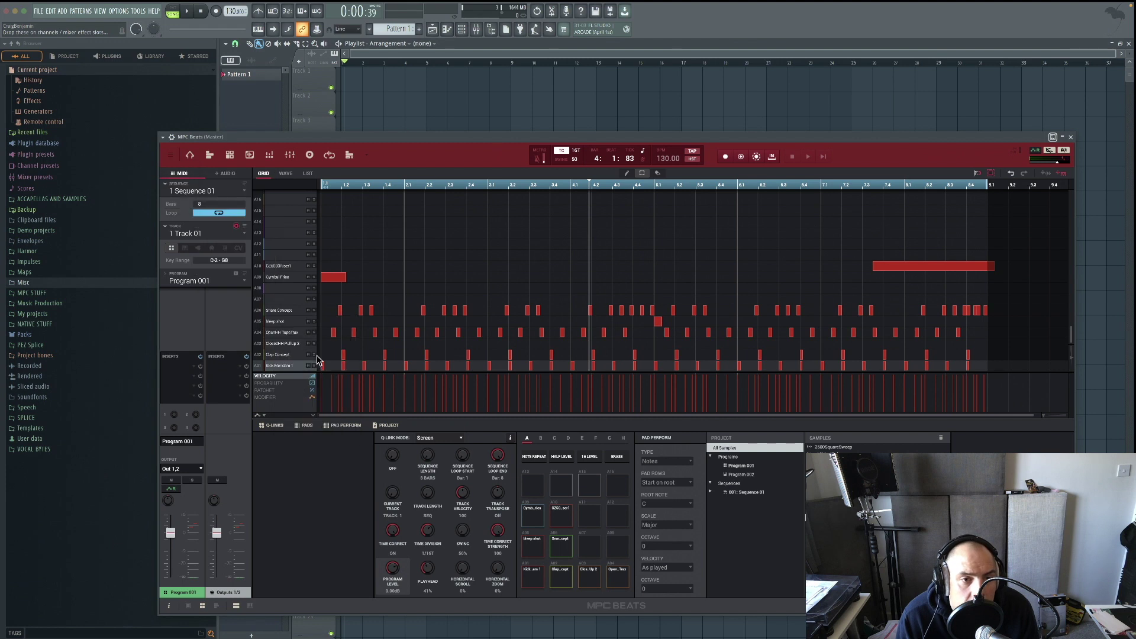
pyautogui.click(244, 234)
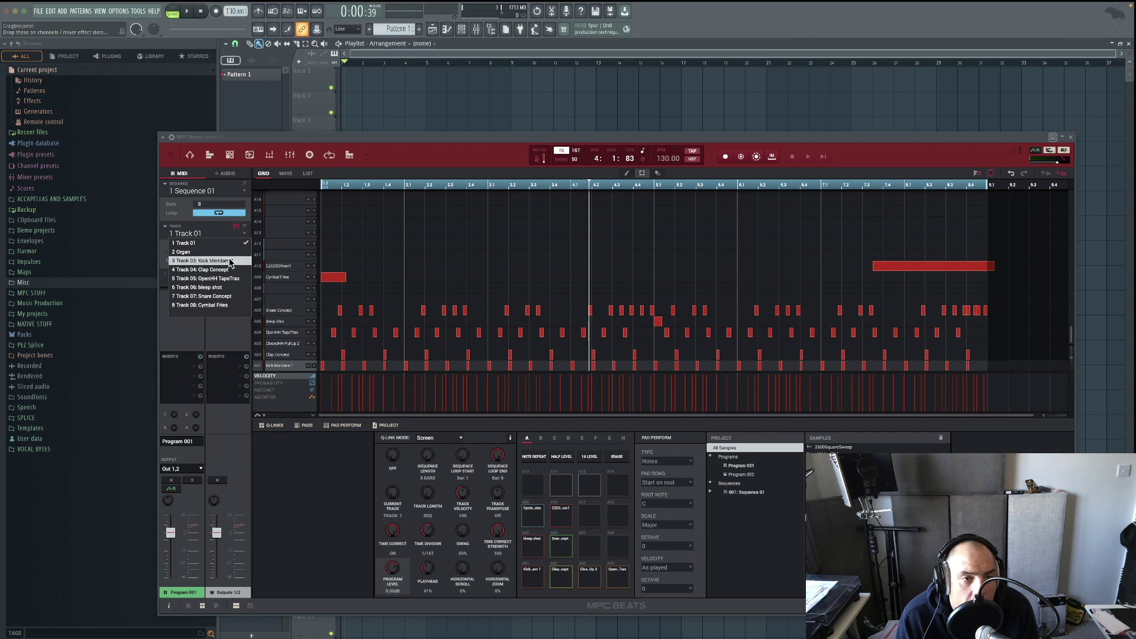
pyautogui.click(268, 140)
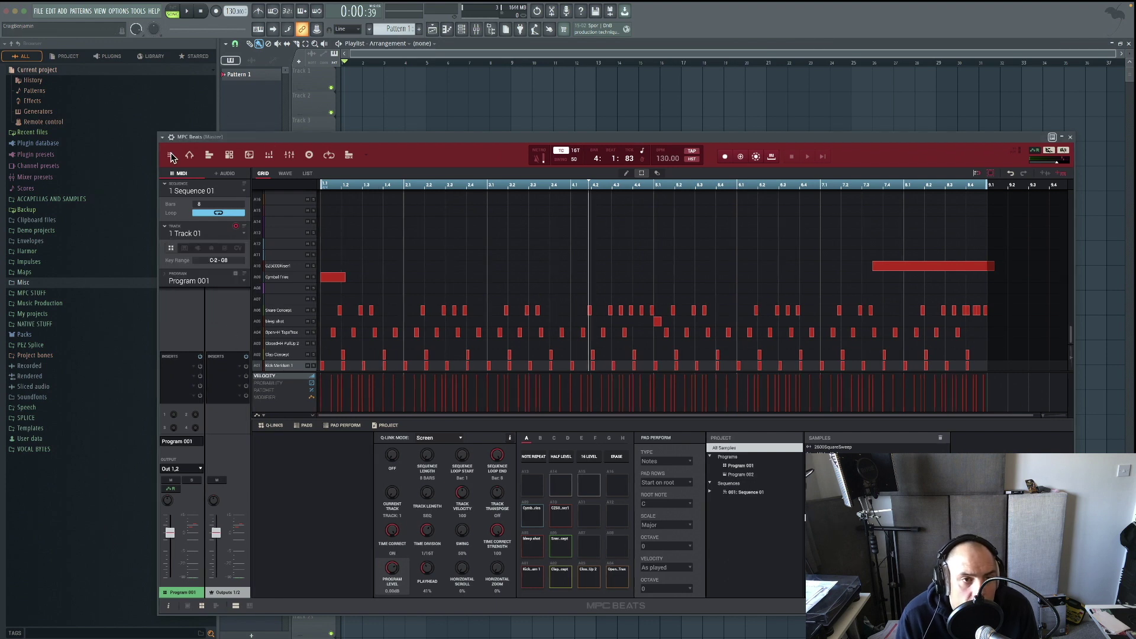
# - Bring up MPC Beats' File > Export submenu
pyautogui.click(170, 156)
pyautogui.moveTo(178, 167)
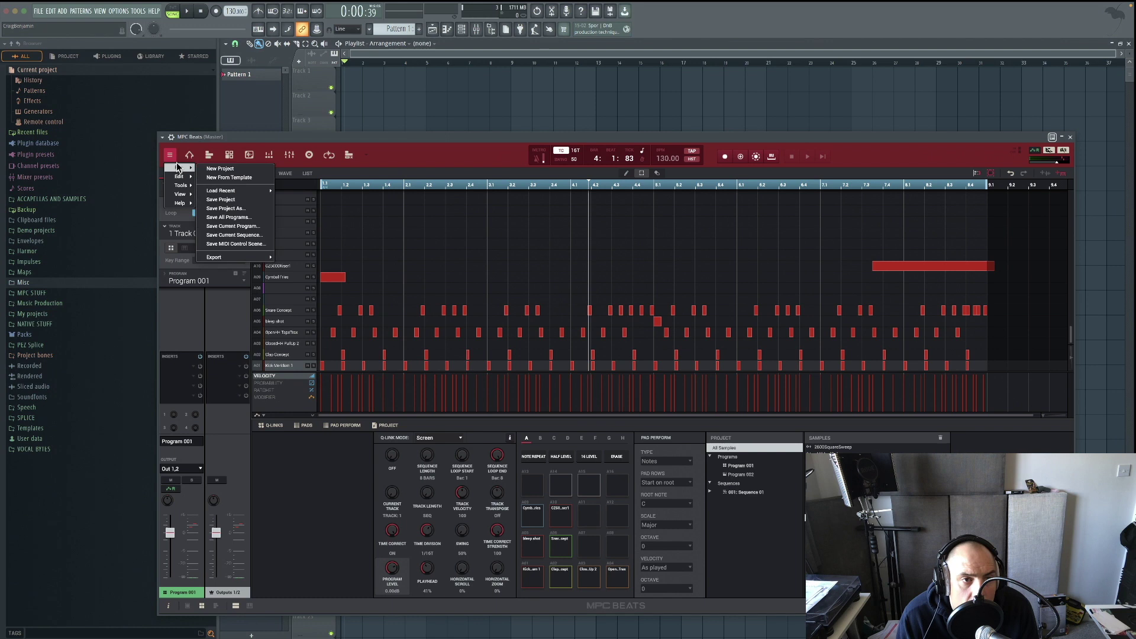
pyautogui.moveTo(250, 258)
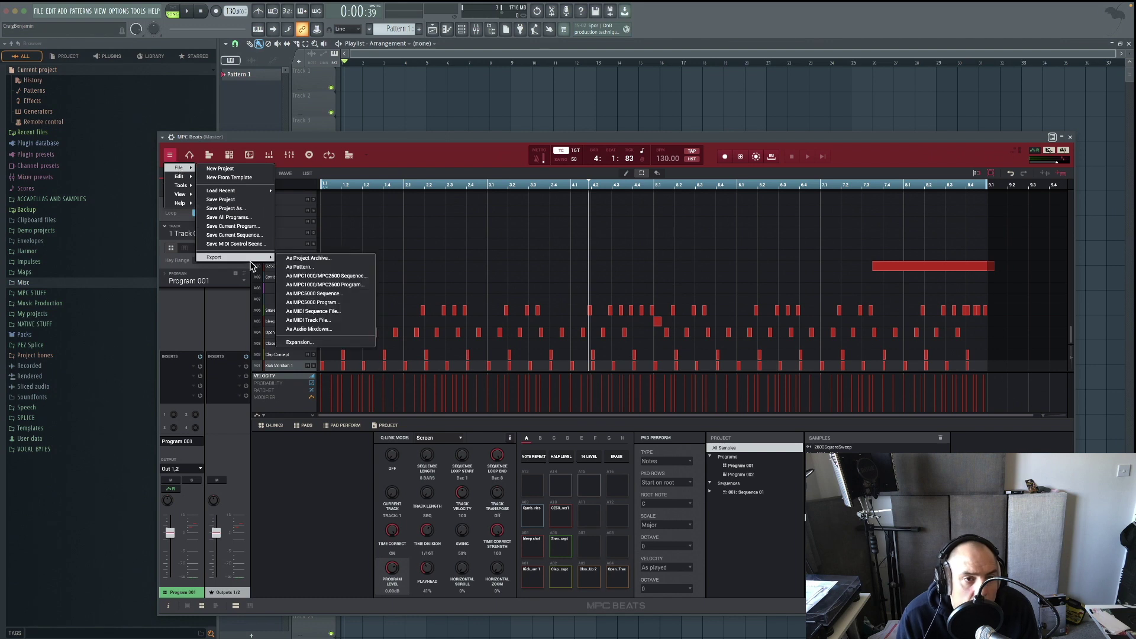
# - Export an audio mixdown with Explode tracks on, saving the WAV stems to Desktop > bassline drums
pyautogui.click(337, 332)
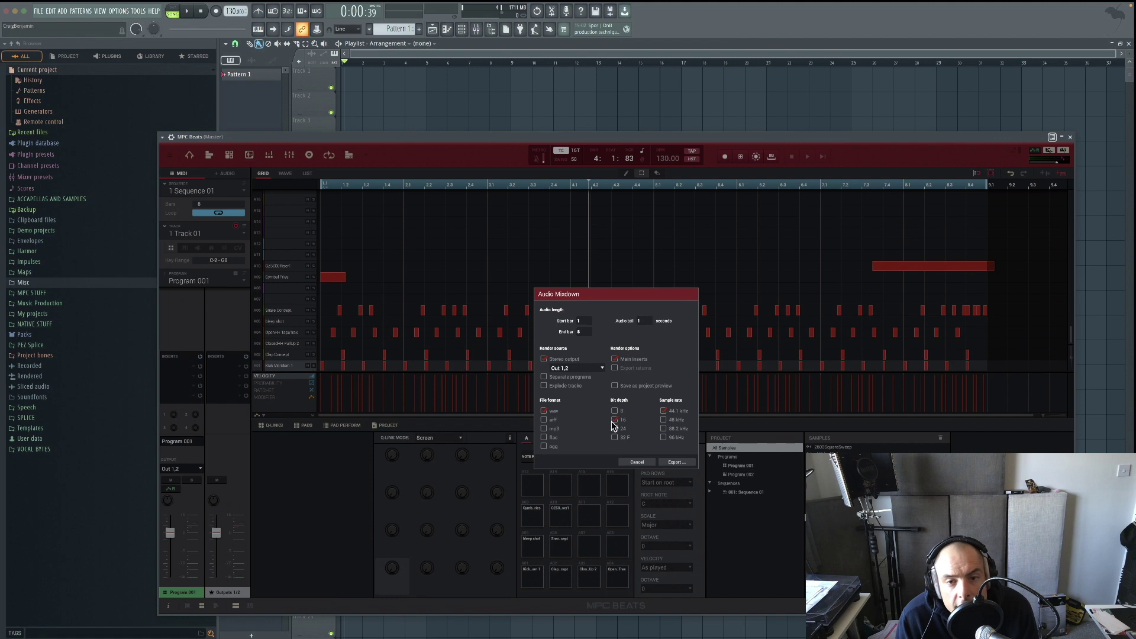
pyautogui.click(544, 386)
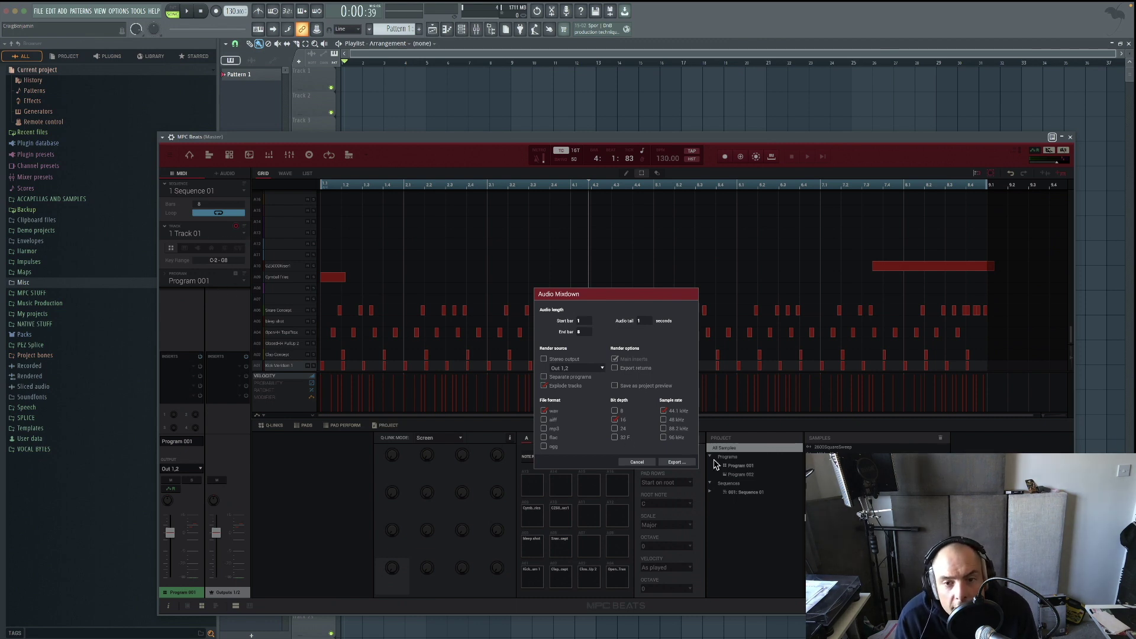
pyautogui.click(679, 464)
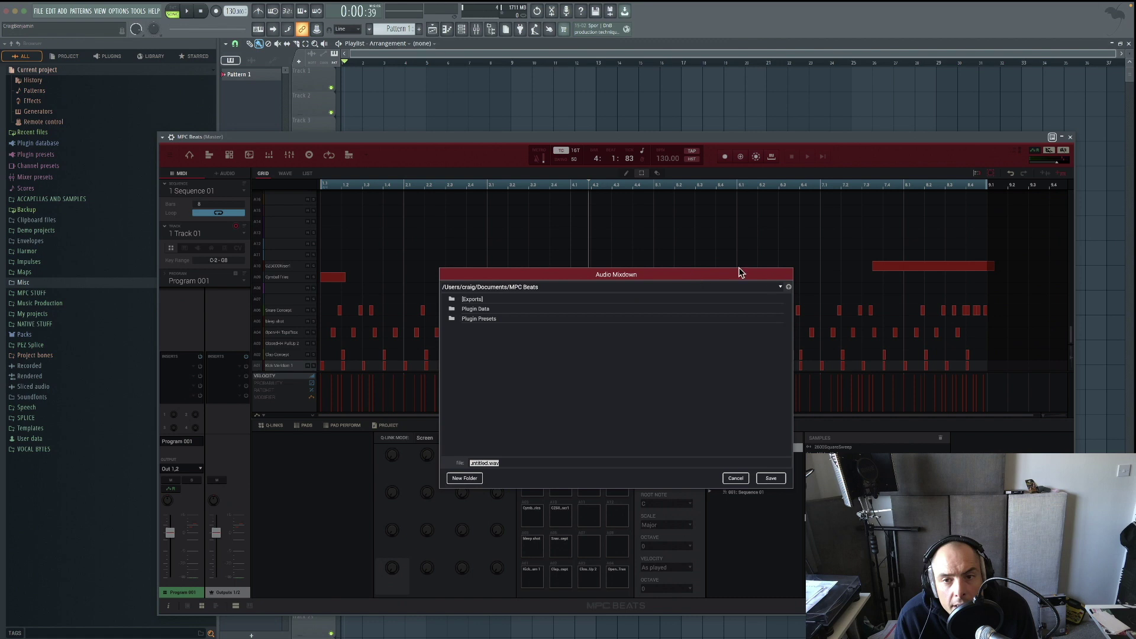
pyautogui.click(781, 288)
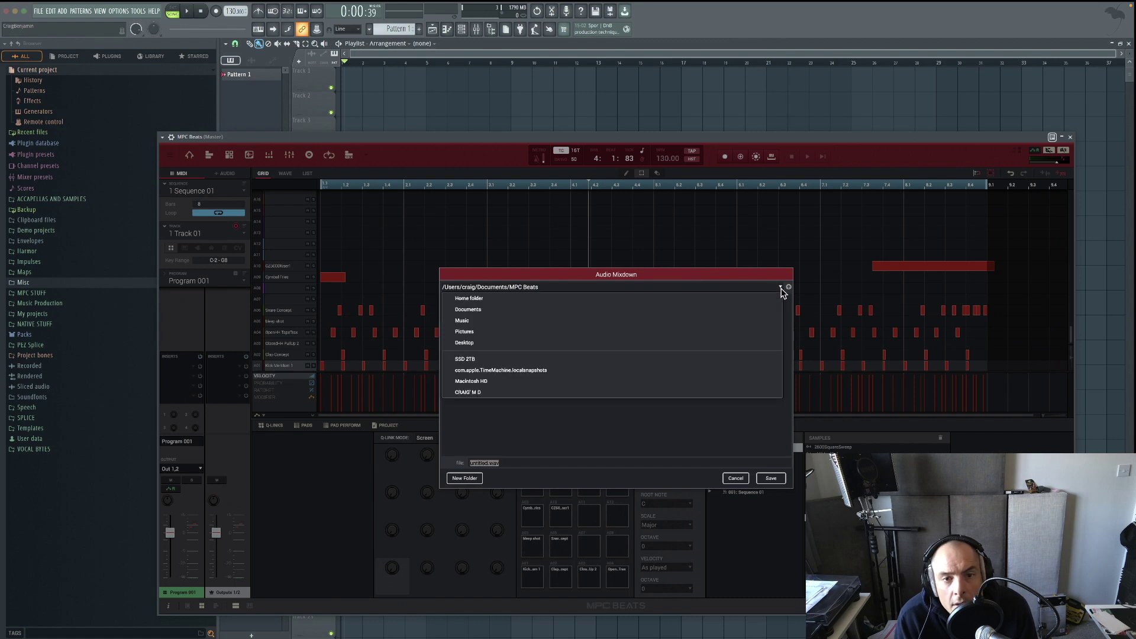
pyautogui.click(481, 344)
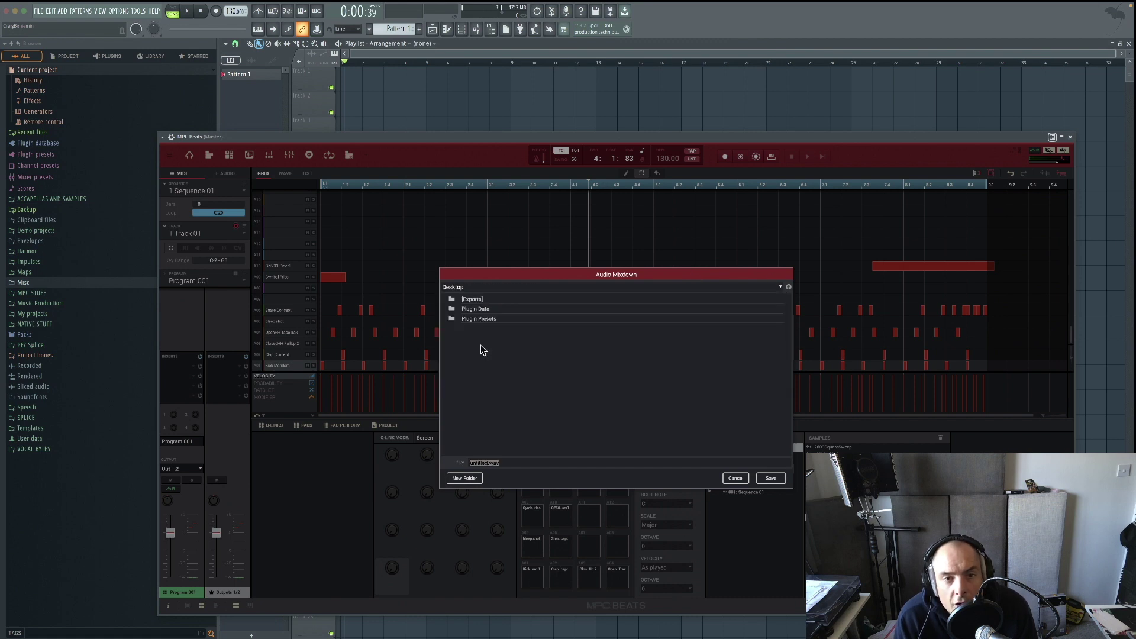
pyautogui.click(489, 320)
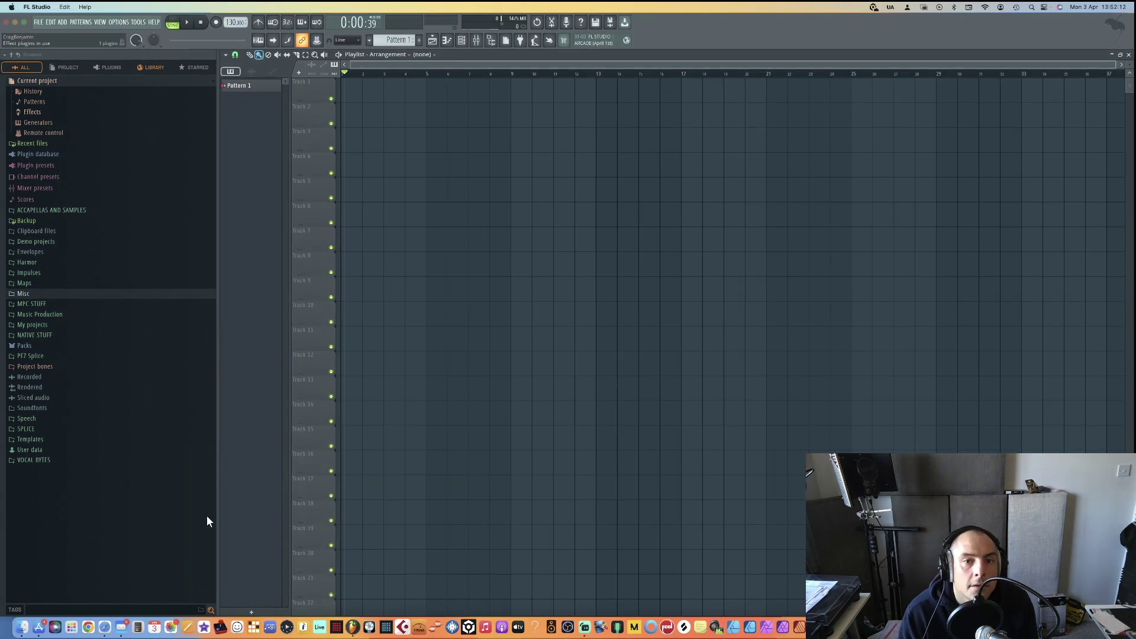
pyautogui.press('F6')
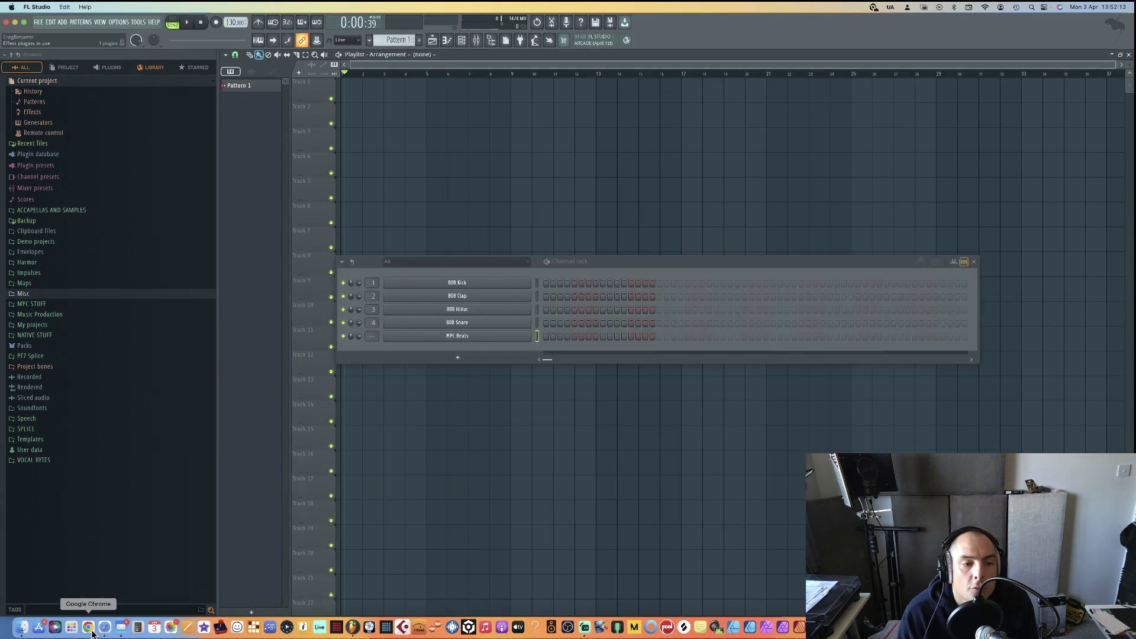
# - Drag the nine exported UKBASSHOUSE1 WAV stems from Finder onto playlist Tracks 1–9
pyautogui.click(22, 628)
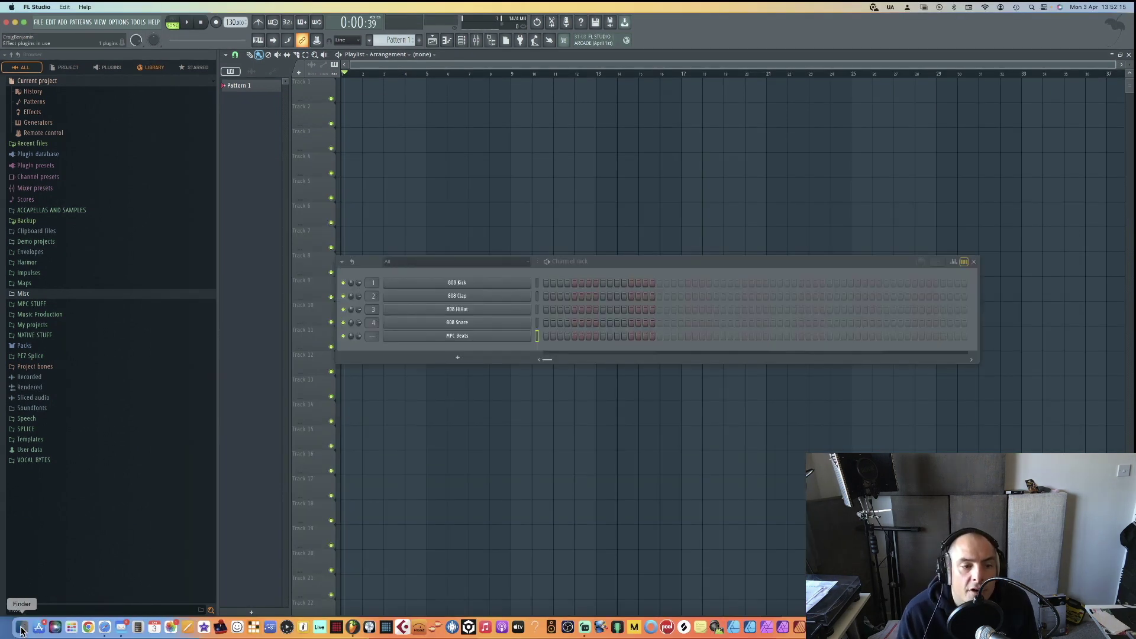
pyautogui.moveTo(542, 197); pyautogui.dragTo(353, 93)
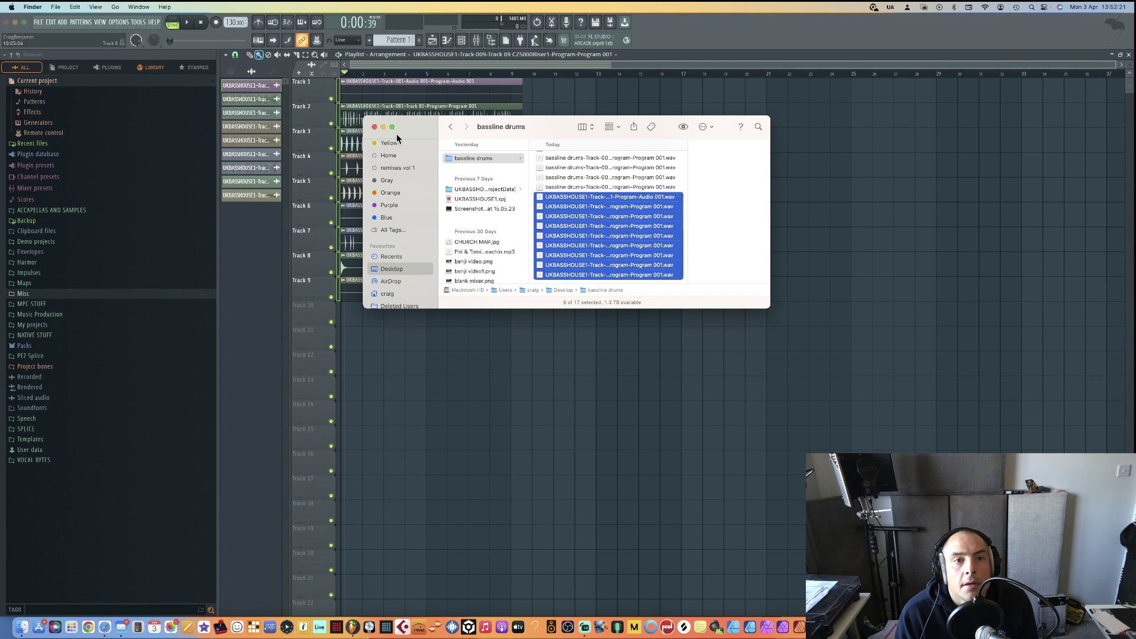
pyautogui.click(374, 128)
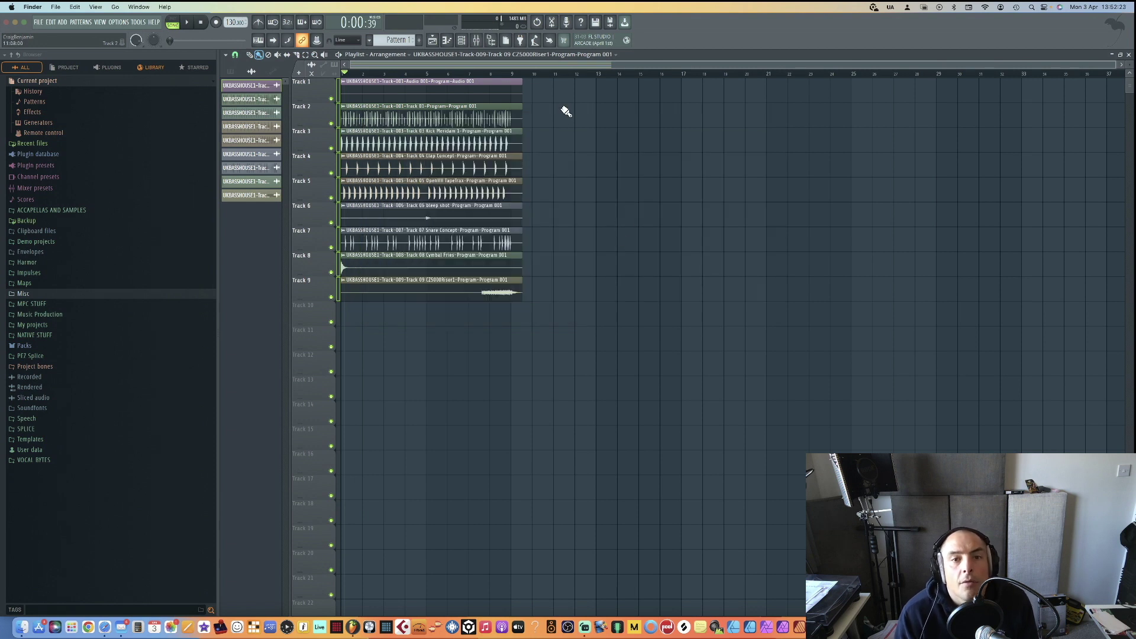
pyautogui.rightClick(506, 86)
pyautogui.press('F6')
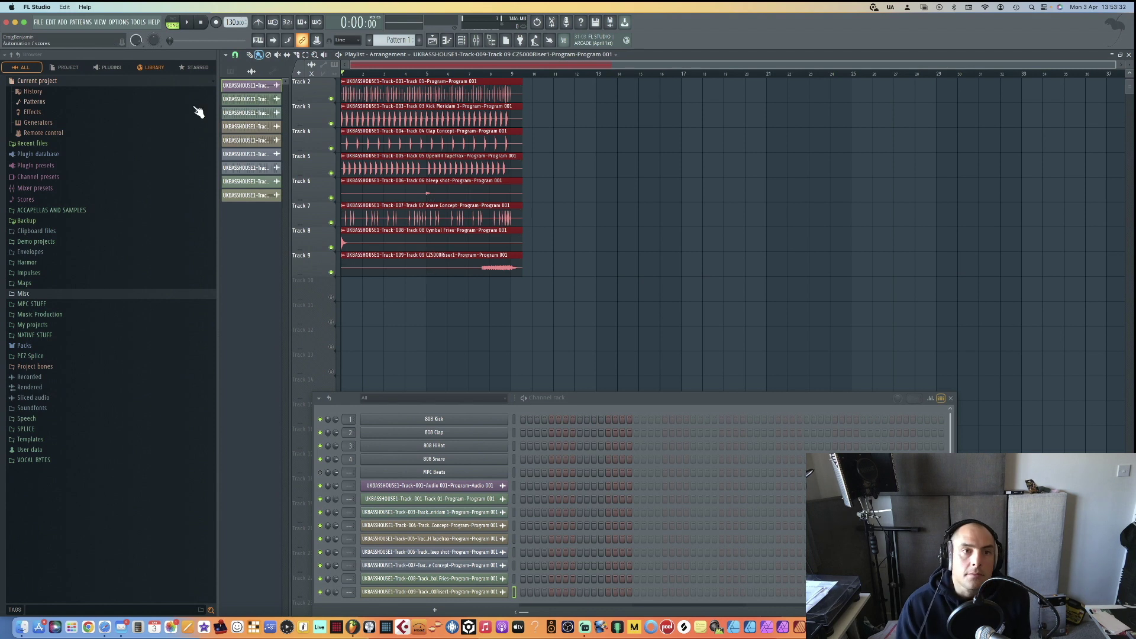
# - Maximize FL Studio, set playlist snap to (none), and zoom in on the drum clips
pyautogui.click(23, 22)
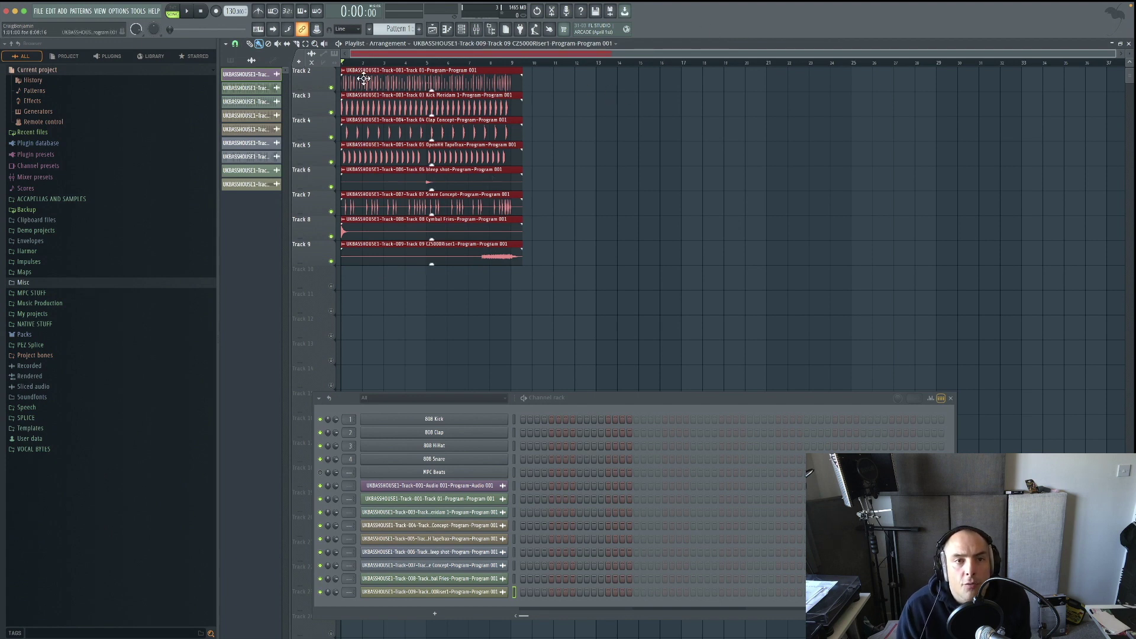
pyautogui.click(235, 45)
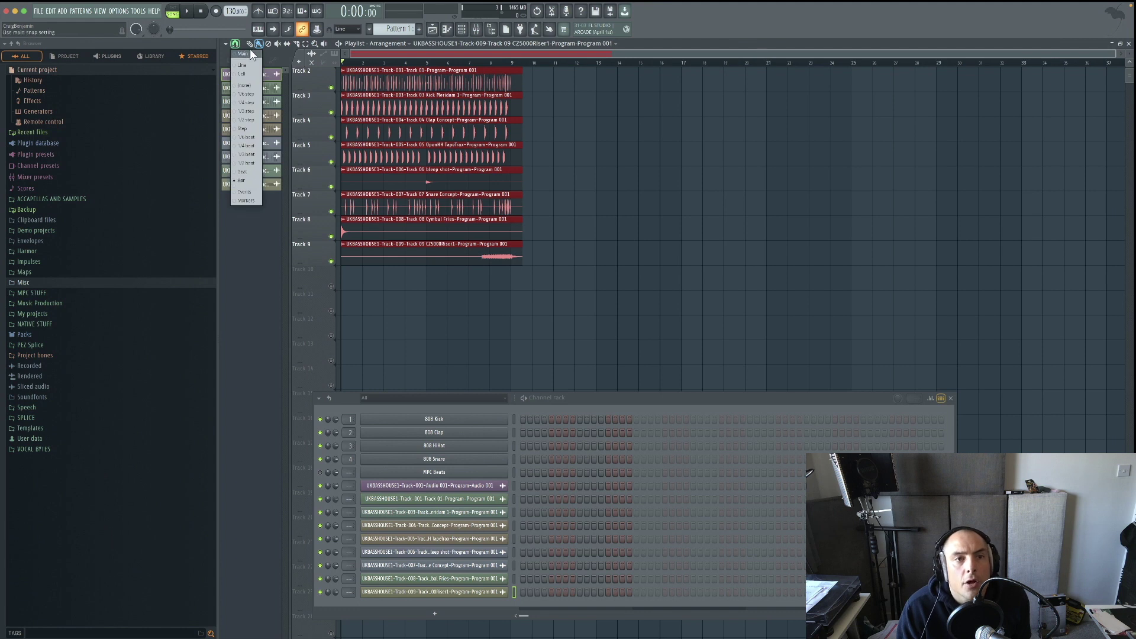
pyautogui.click(253, 85)
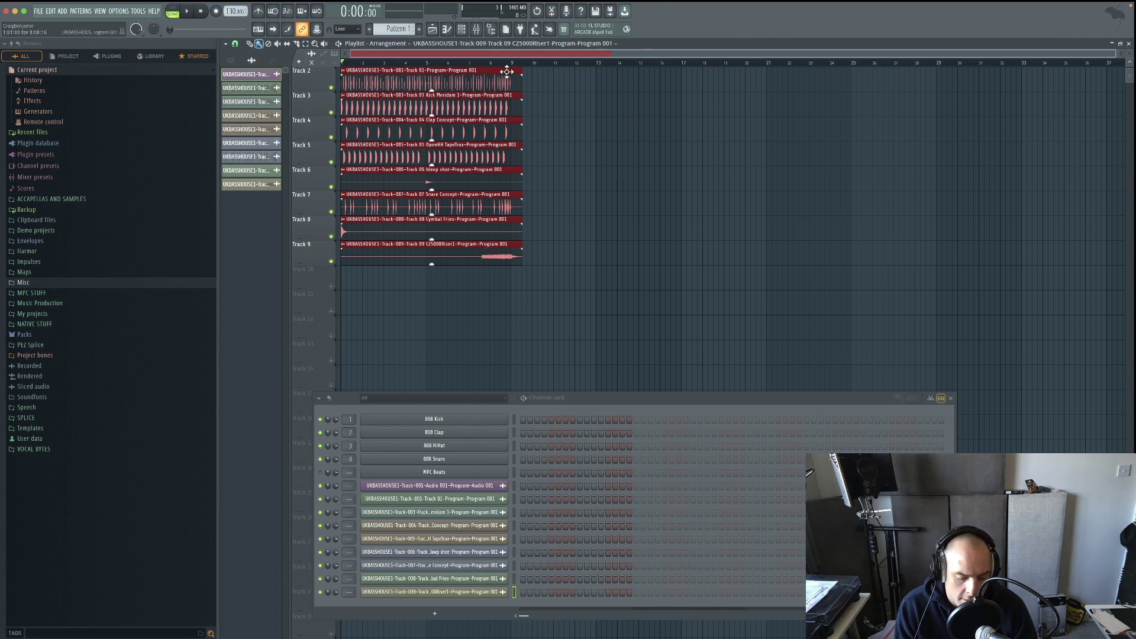
pyautogui.scroll(2, 507, 71)
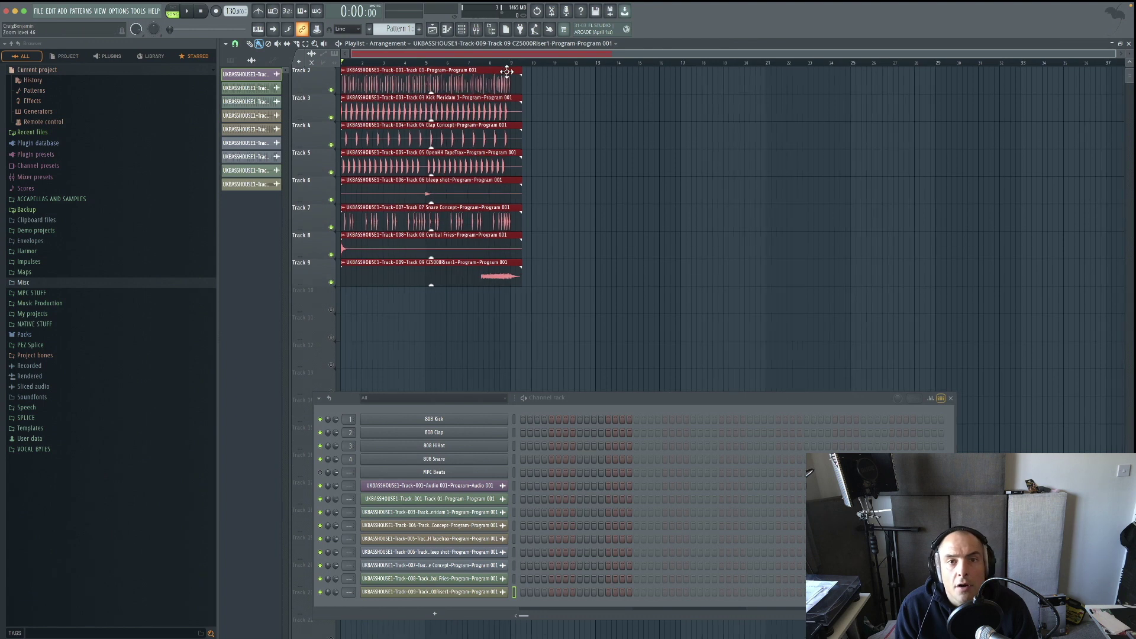
pyautogui.scroll(4, 507, 71)
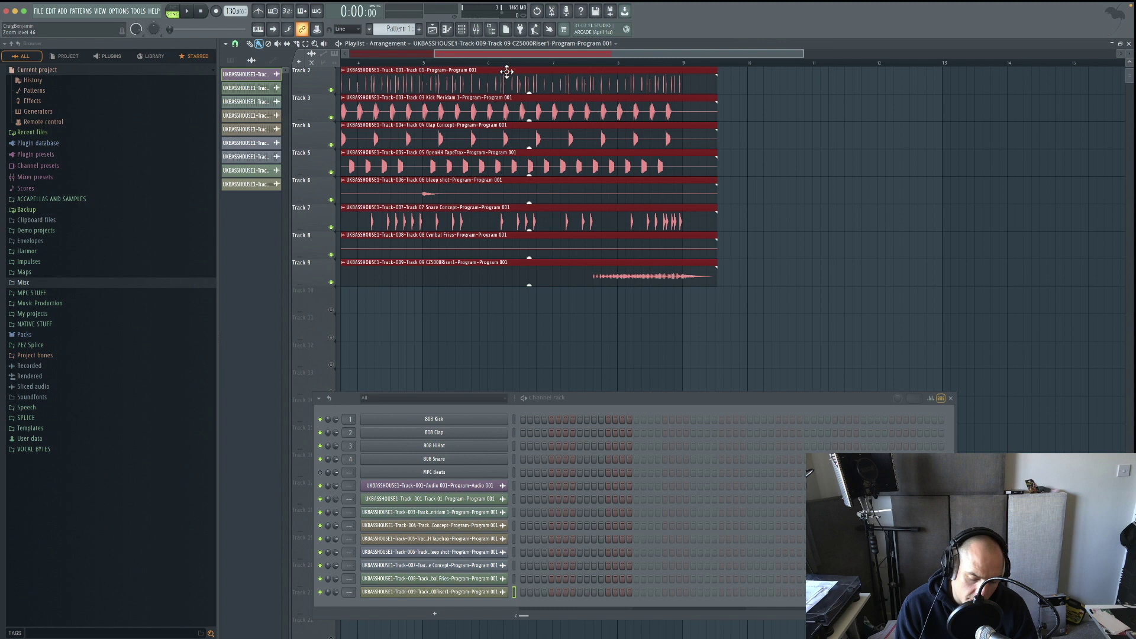
pyautogui.scroll(3, 507, 72)
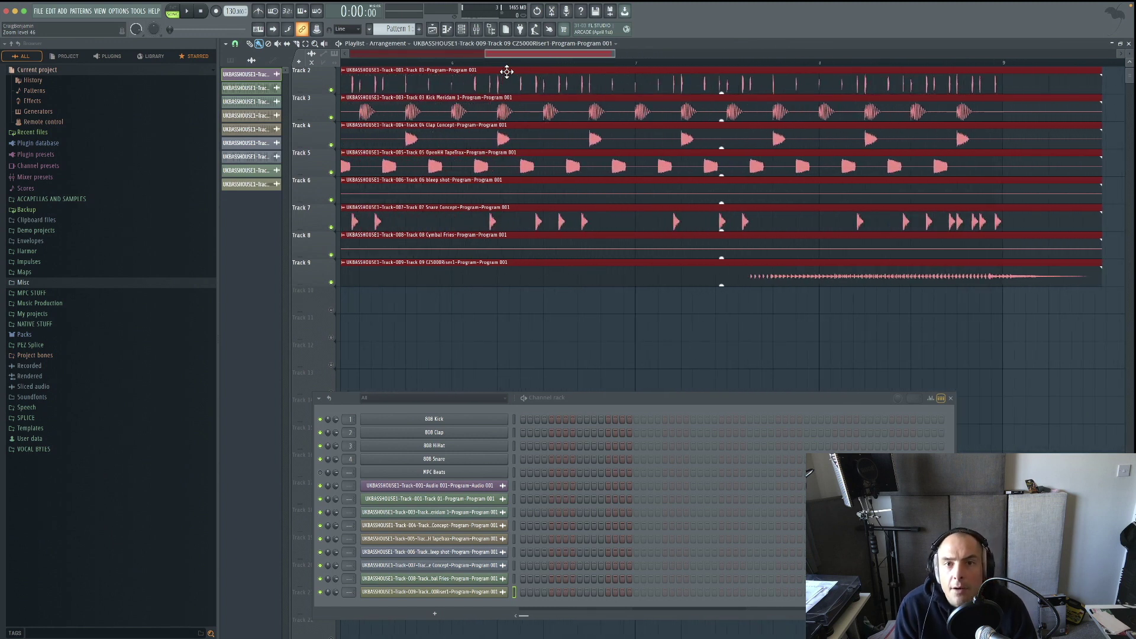
# - Trim the Tracks 2–8 drum clips so they end at bar 9
pyautogui.moveTo(1118, 81); pyautogui.dragTo(1032, 238)
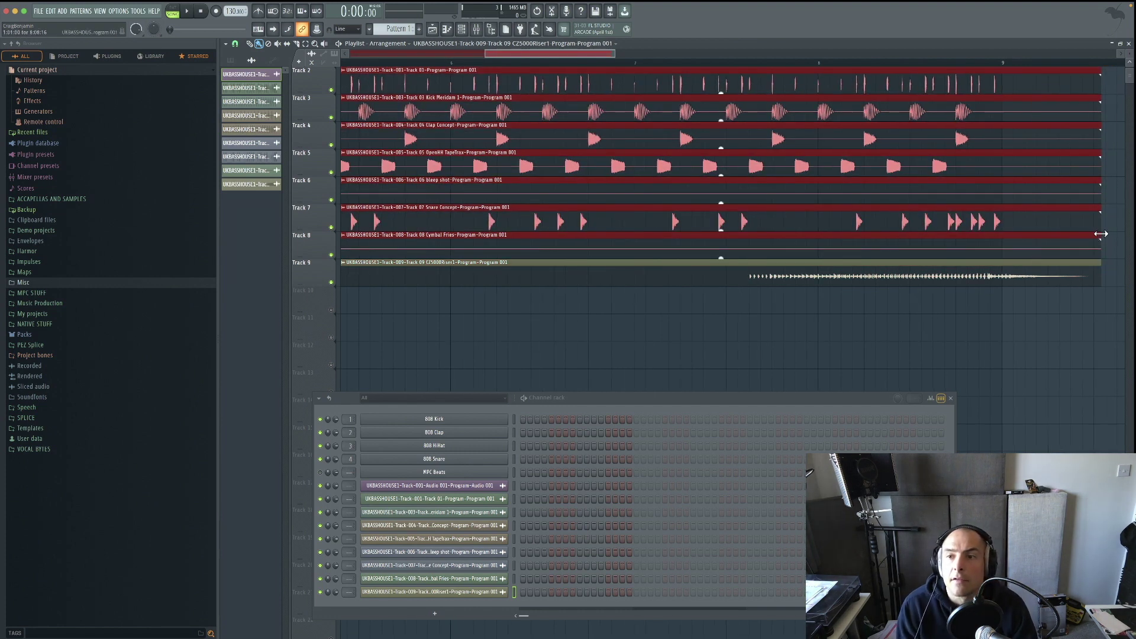
pyautogui.scroll(1, 1101, 234)
pyautogui.moveTo(1100, 99); pyautogui.dragTo(1002, 125)
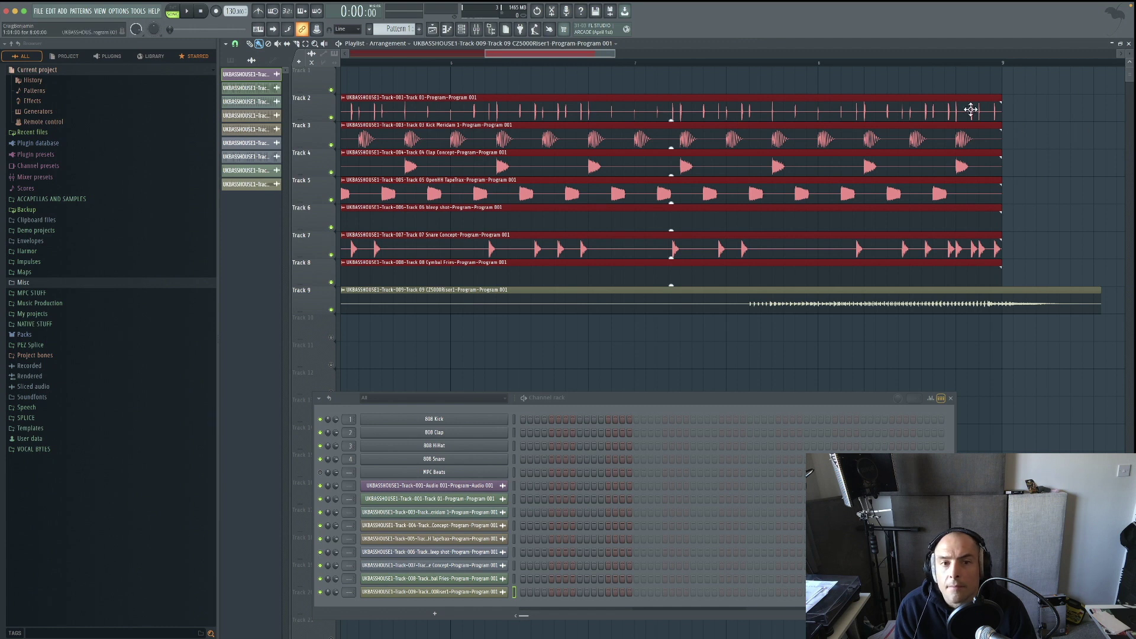
# - Set playlist snap to Bar and copy the trimmed clips to start at bar 9
pyautogui.click(235, 44)
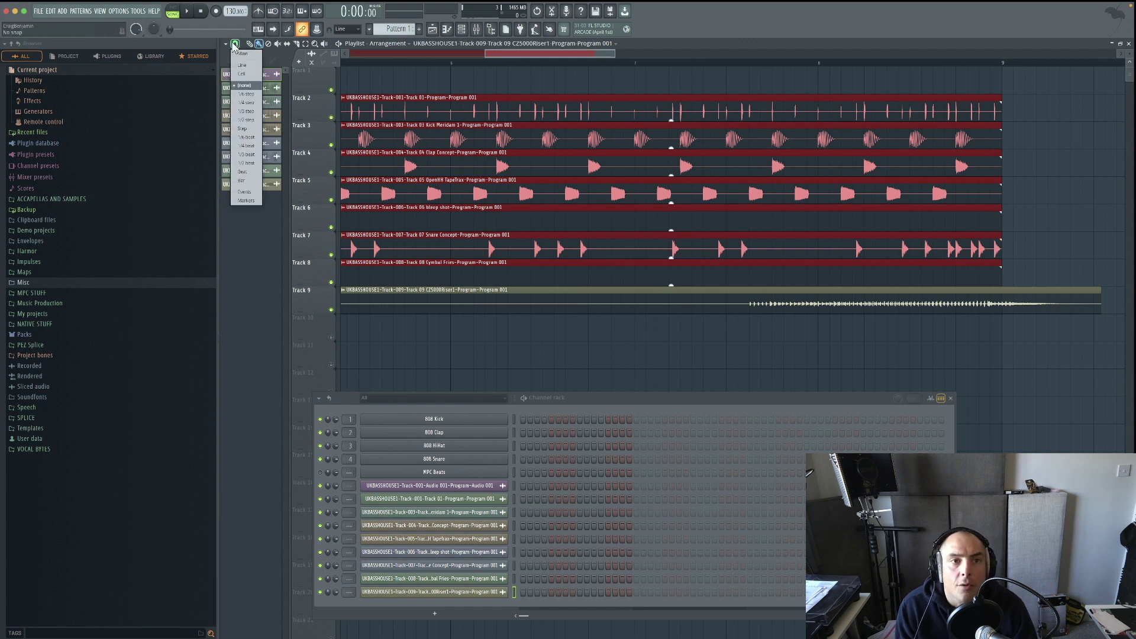
pyautogui.click(254, 183)
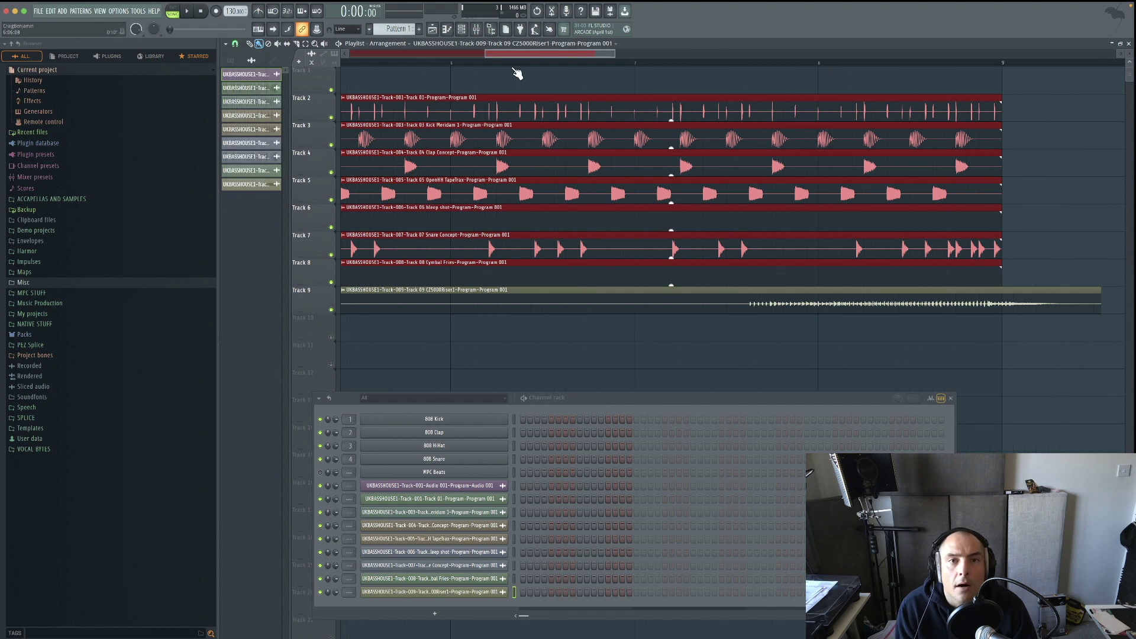
pyautogui.scroll(-6, 529, 90)
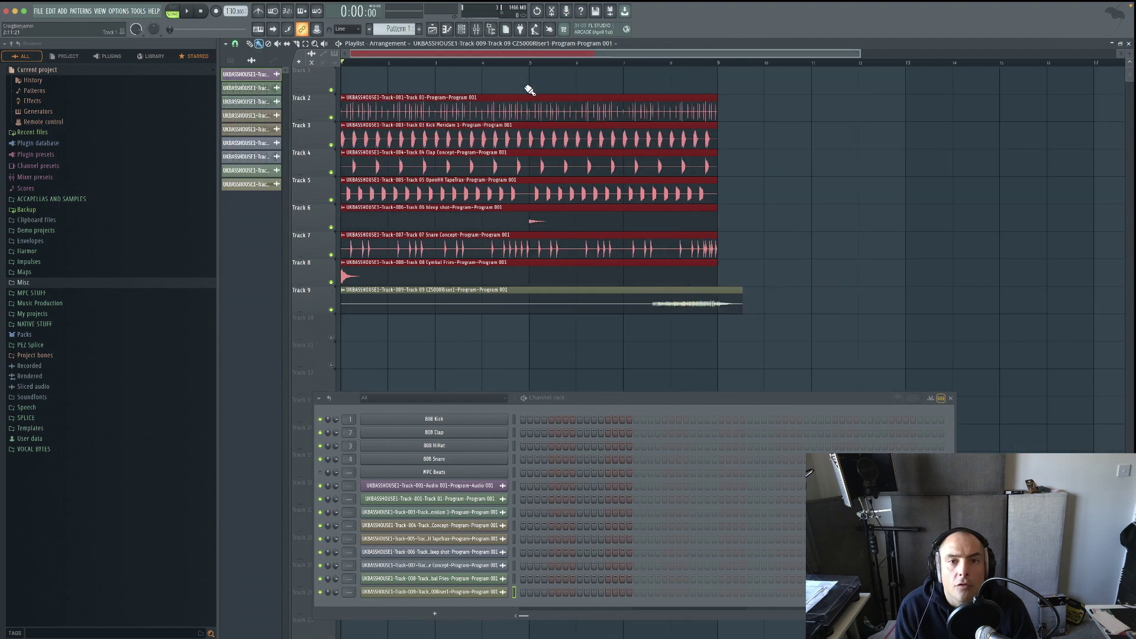
pyautogui.scroll(-1, 529, 90)
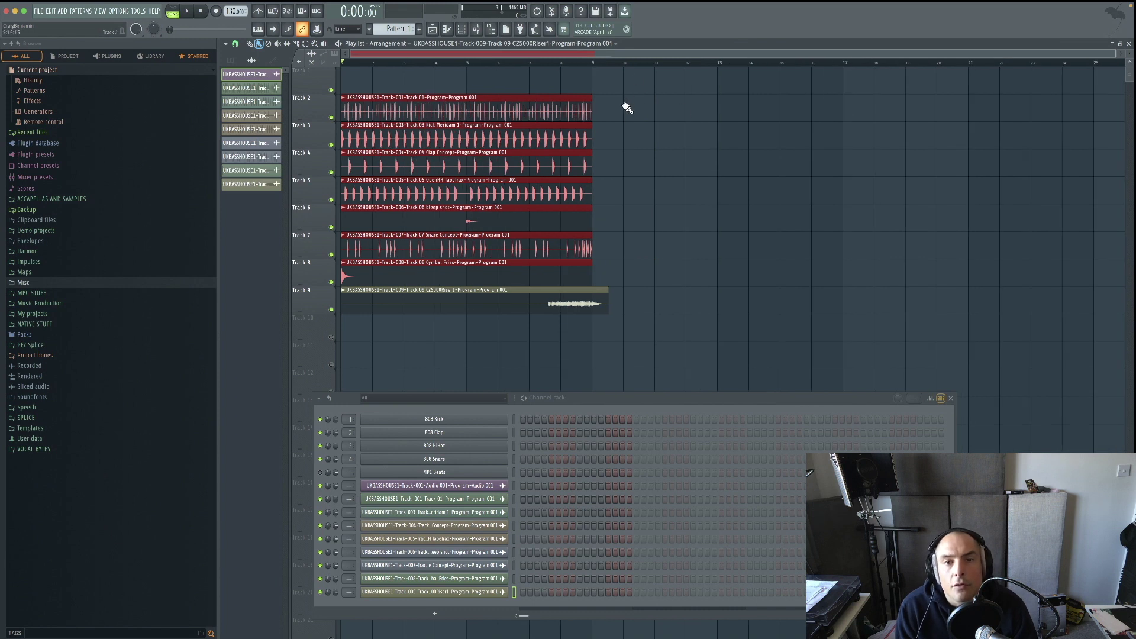
pyautogui.moveTo(621, 96); pyautogui.dragTo(529, 145)
pyautogui.moveTo(381, 230); pyautogui.dragTo(341, 272)
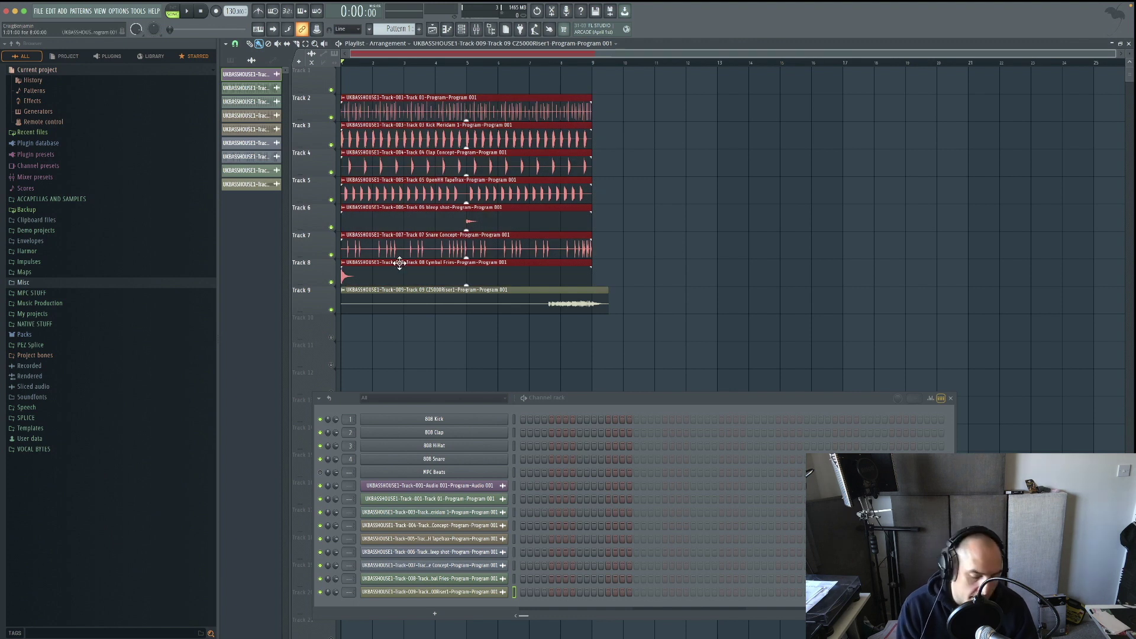
pyautogui.moveTo(436, 266); pyautogui.dragTo(656, 270)
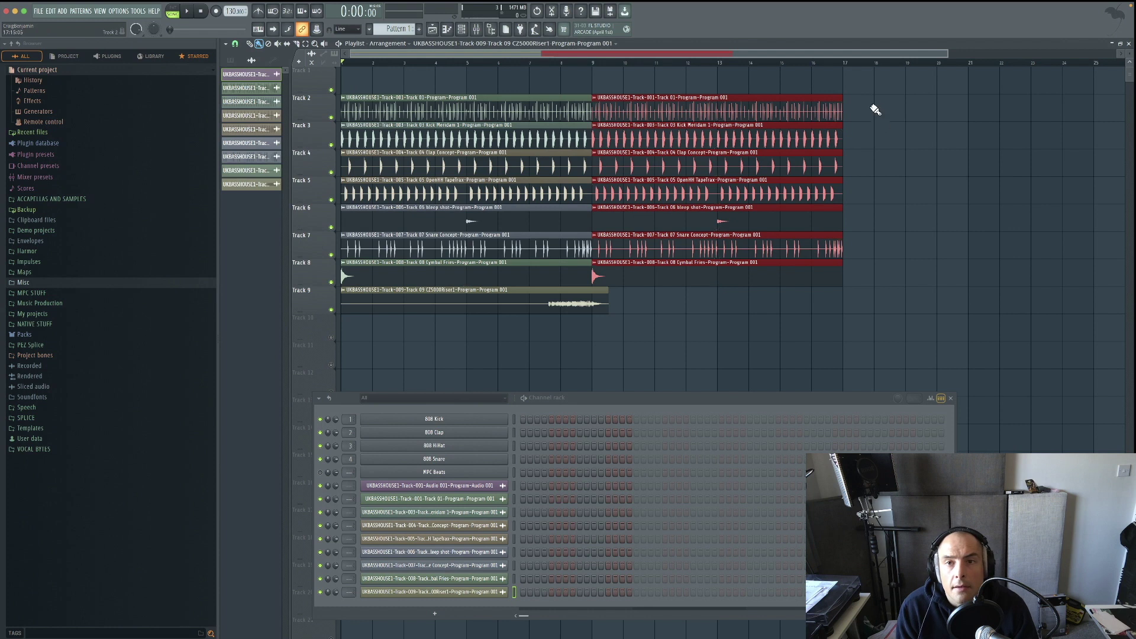
# - Duplicate all Tracks 2–9 clips to bar 17, then copy the arrangement to bar 33
pyautogui.moveTo(870, 95); pyautogui.dragTo(372, 344)
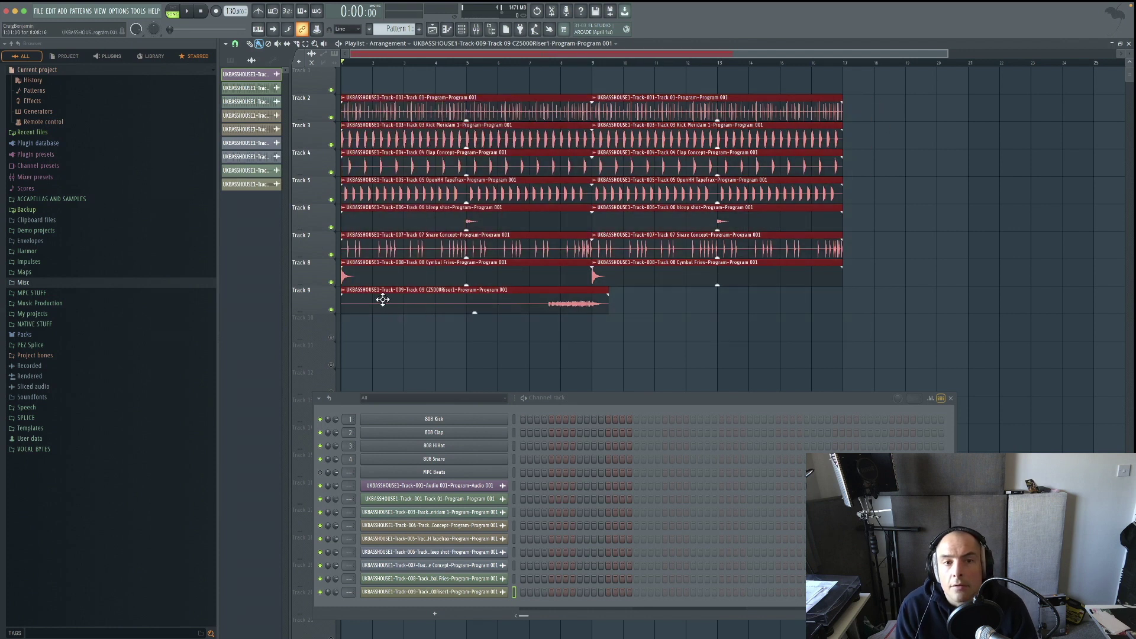
pyautogui.moveTo(377, 296); pyautogui.dragTo(865, 300)
pyautogui.hotkey('ctrl', 'z')
pyautogui.hotkey('ctrl', 'z')
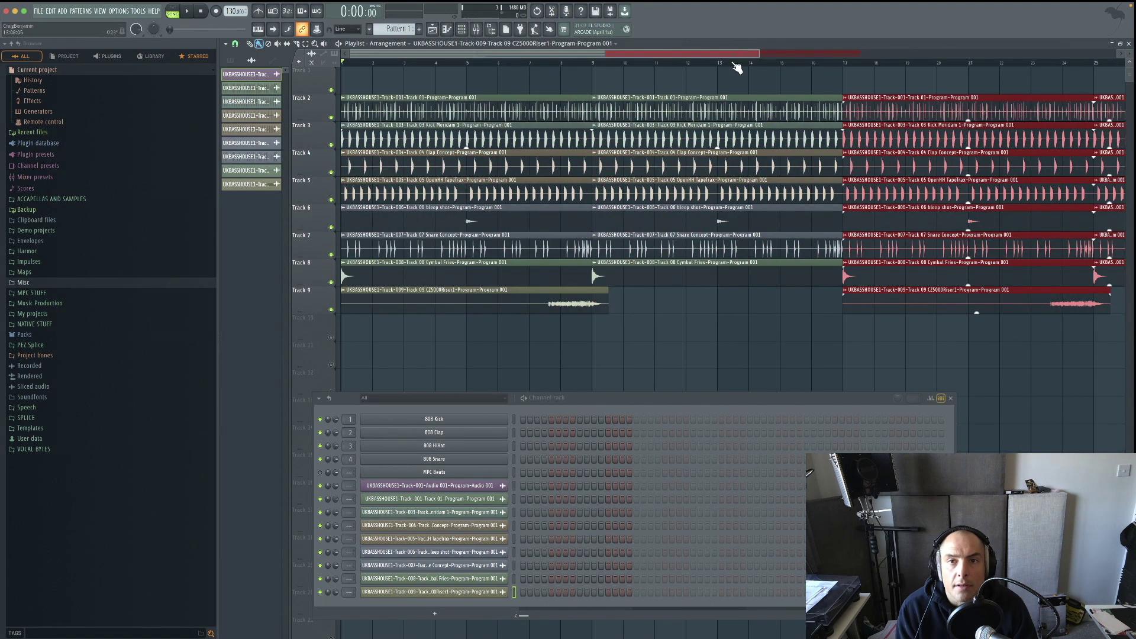
pyautogui.scroll(-5, 733, 61)
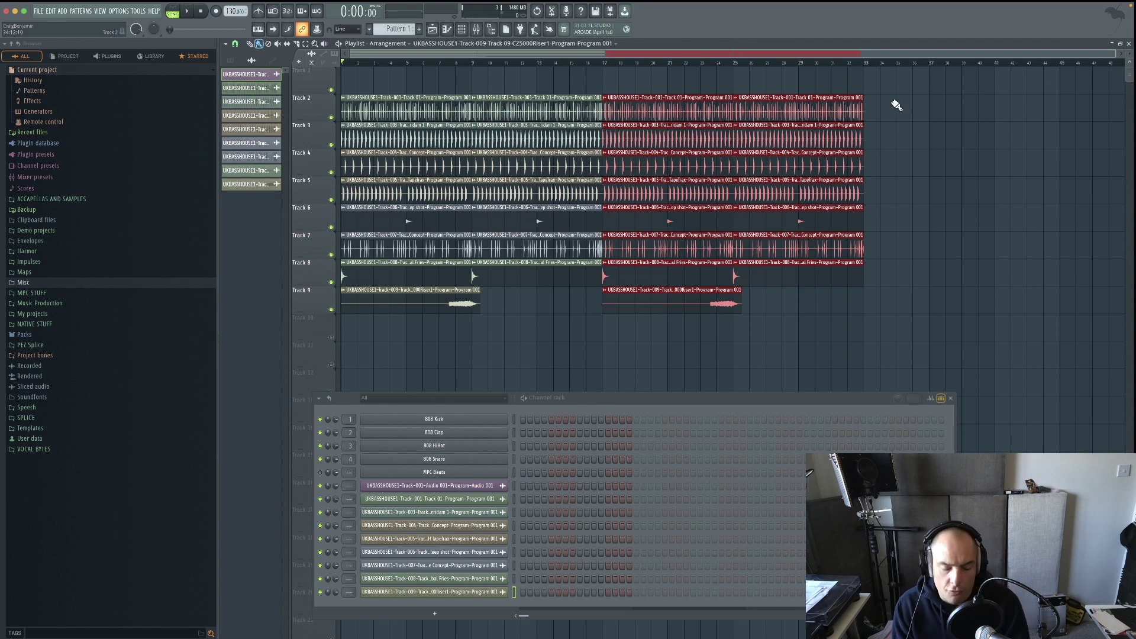
pyautogui.moveTo(892, 101); pyautogui.dragTo(317, 304)
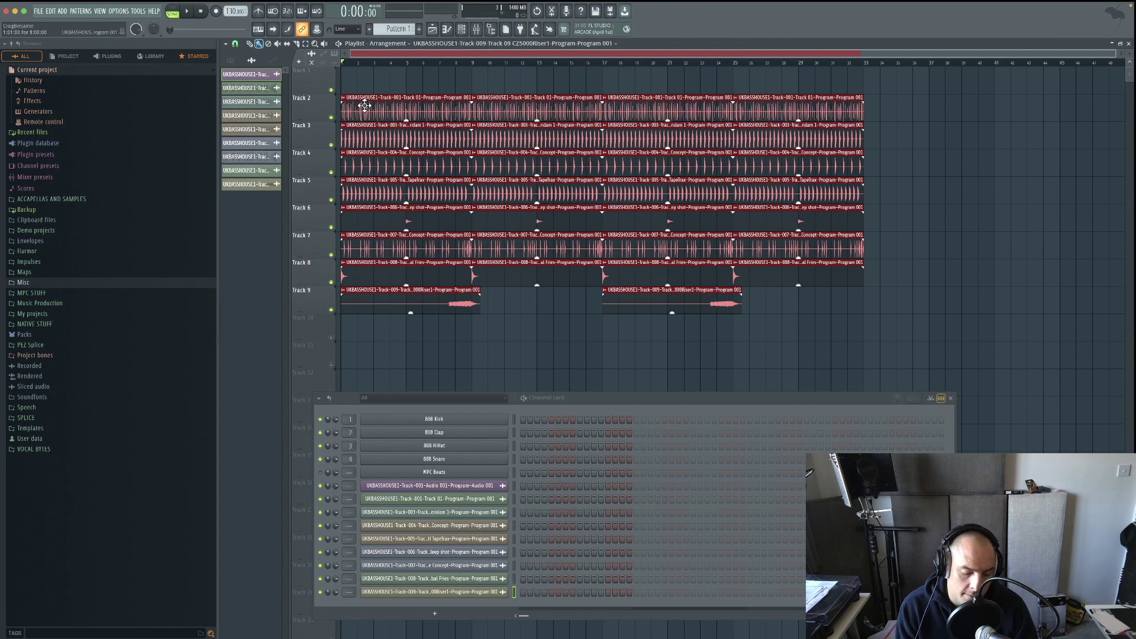
pyautogui.moveTo(365, 105); pyautogui.dragTo(892, 127)
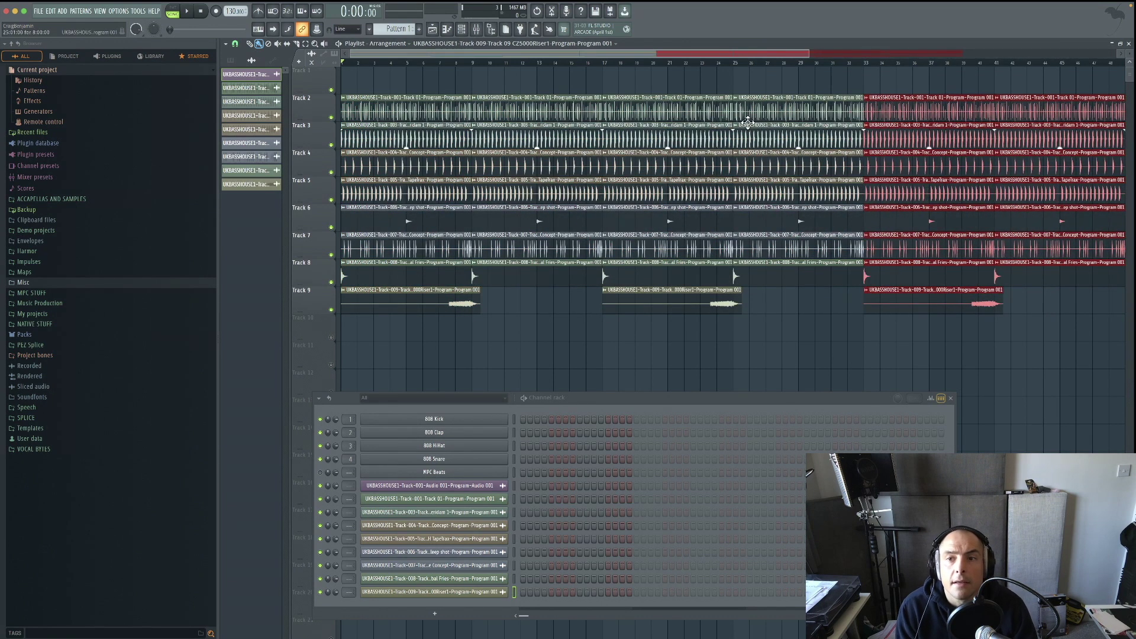